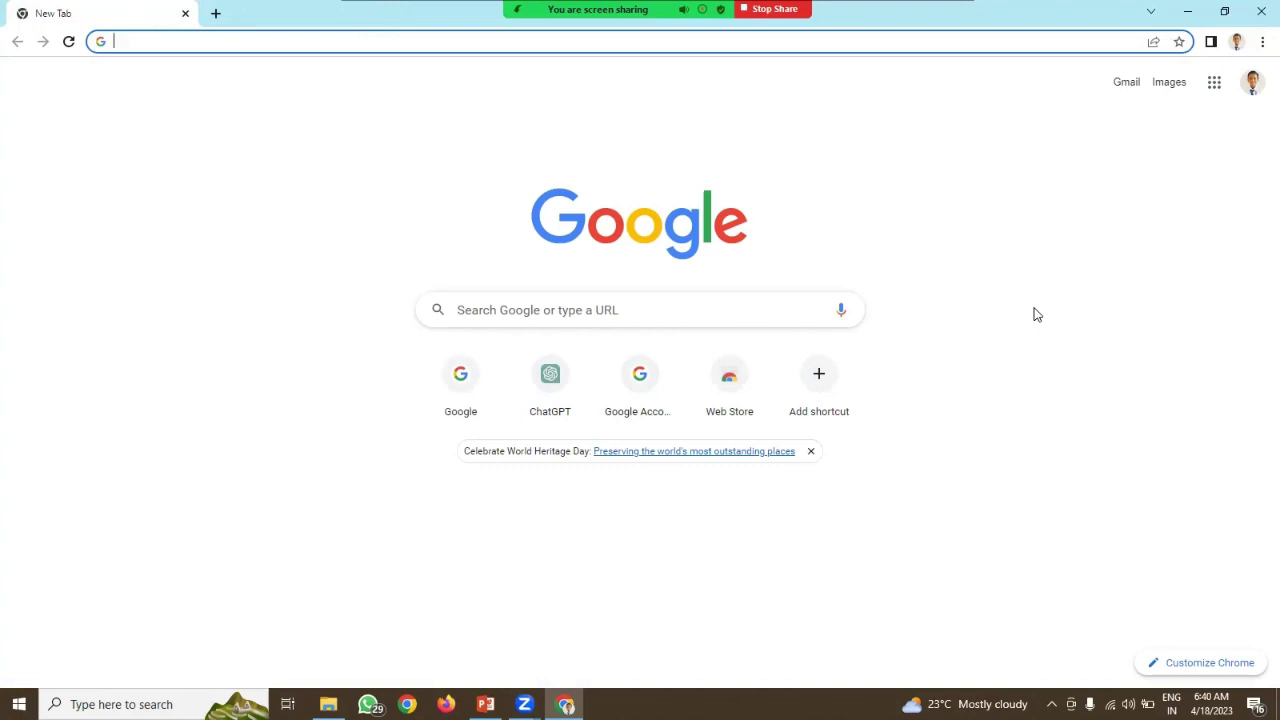
Load chat.openai.com/auth/login in Chrome and choose Log in on the welcome page.
text(https://chat.openai.com/auth/login)
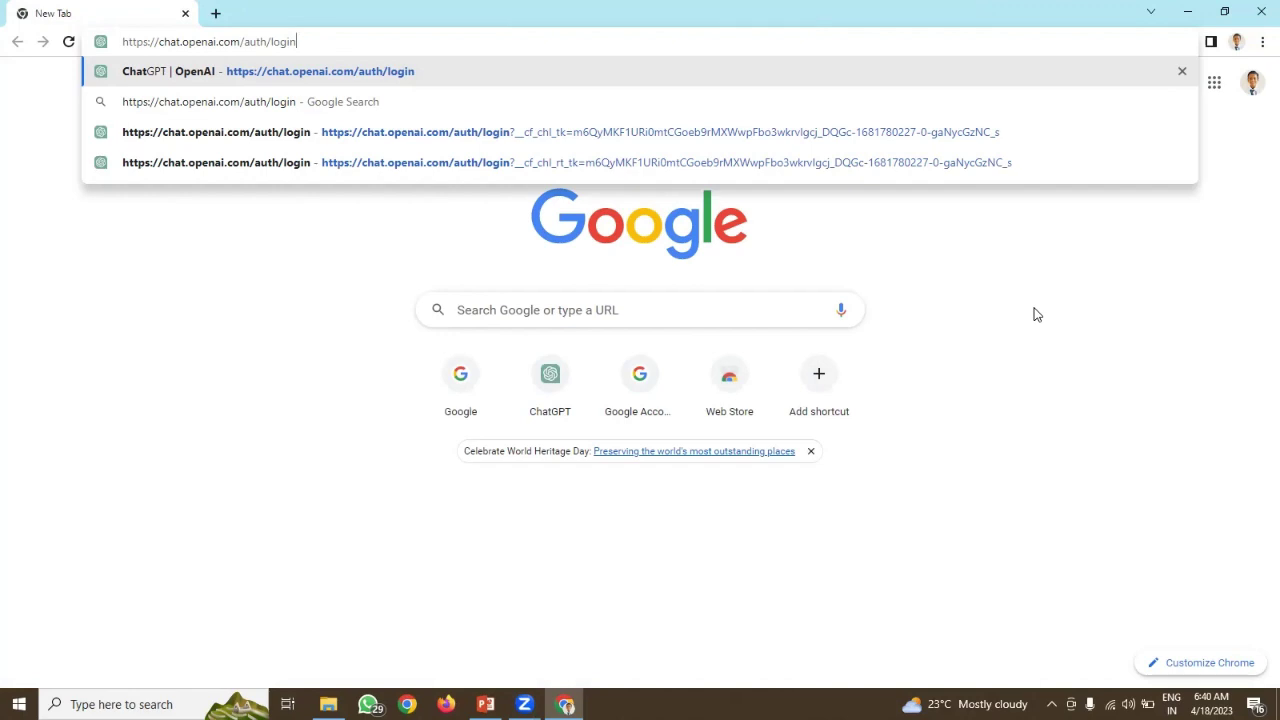
key(Return)
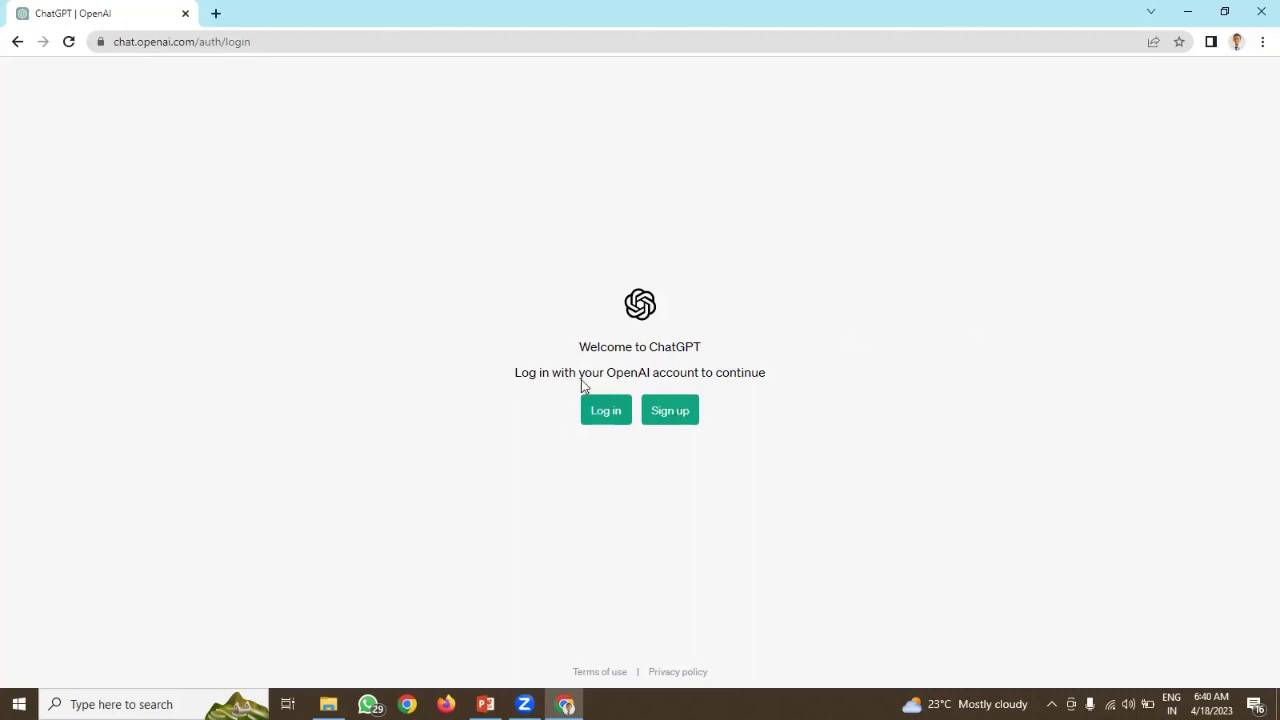
click(617, 420)
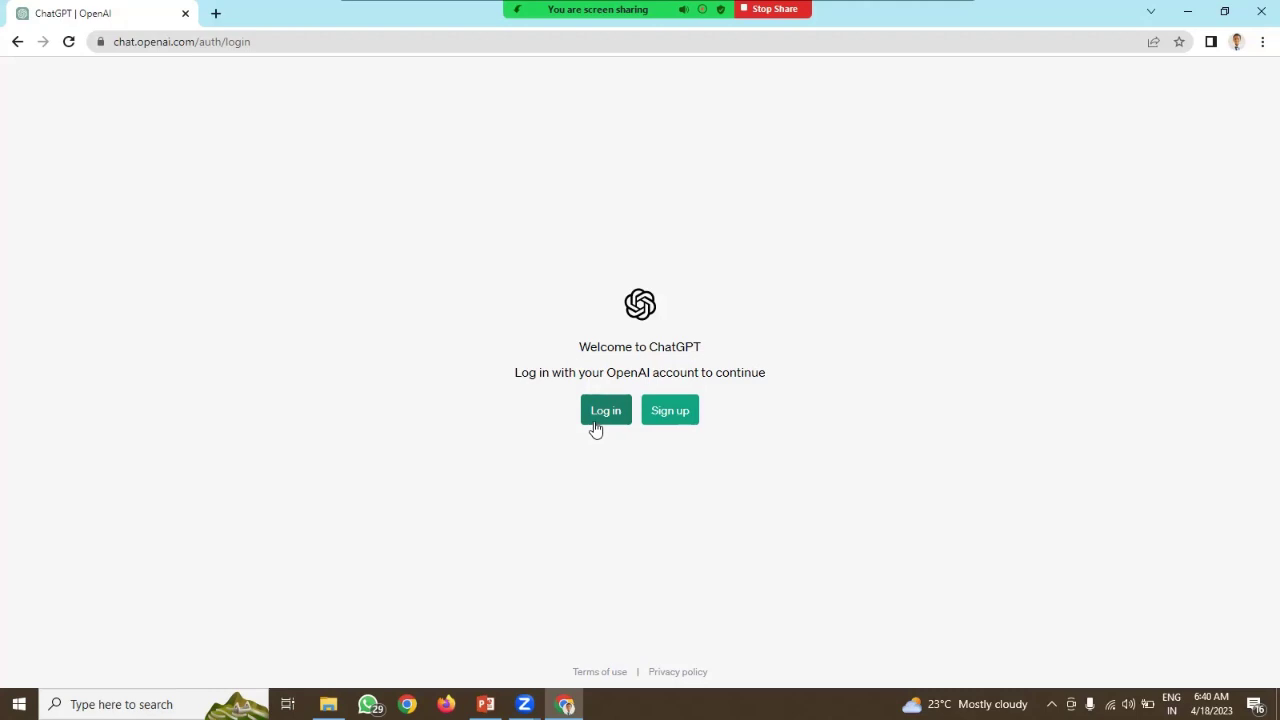
Start sign-up with the user's e-mail address and enter a password of at least 8 characters.
click(661, 420)
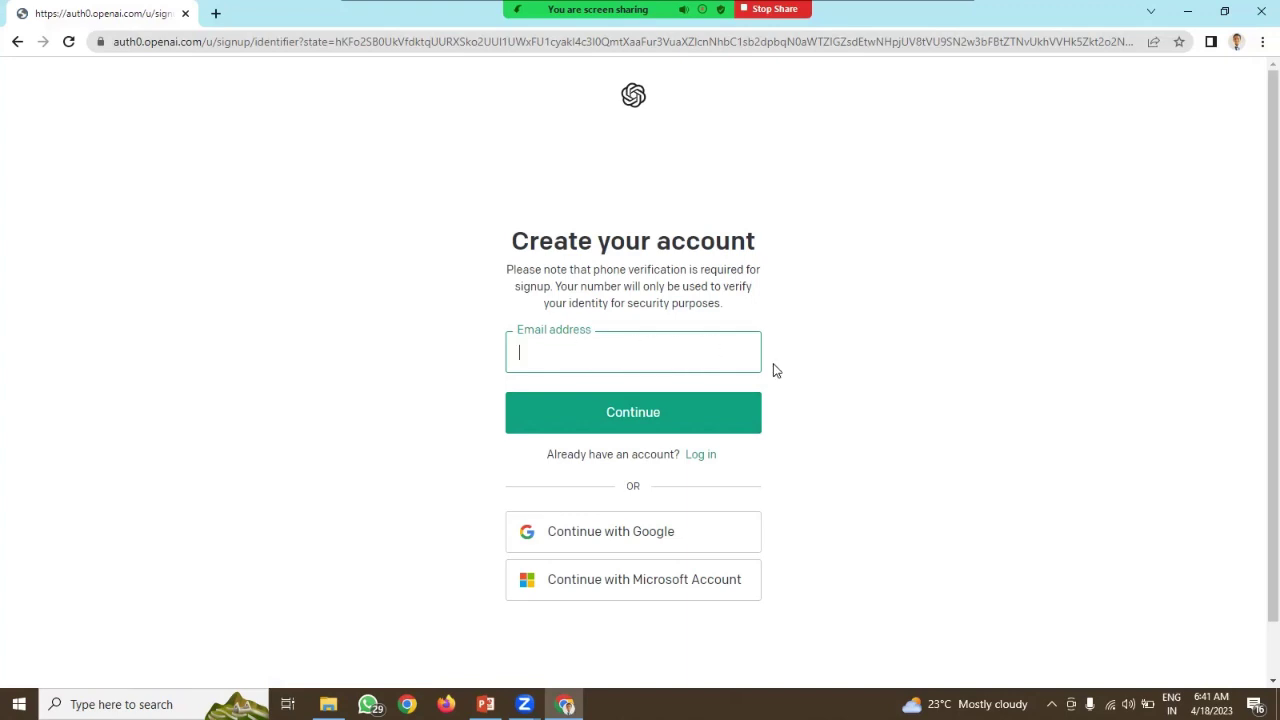
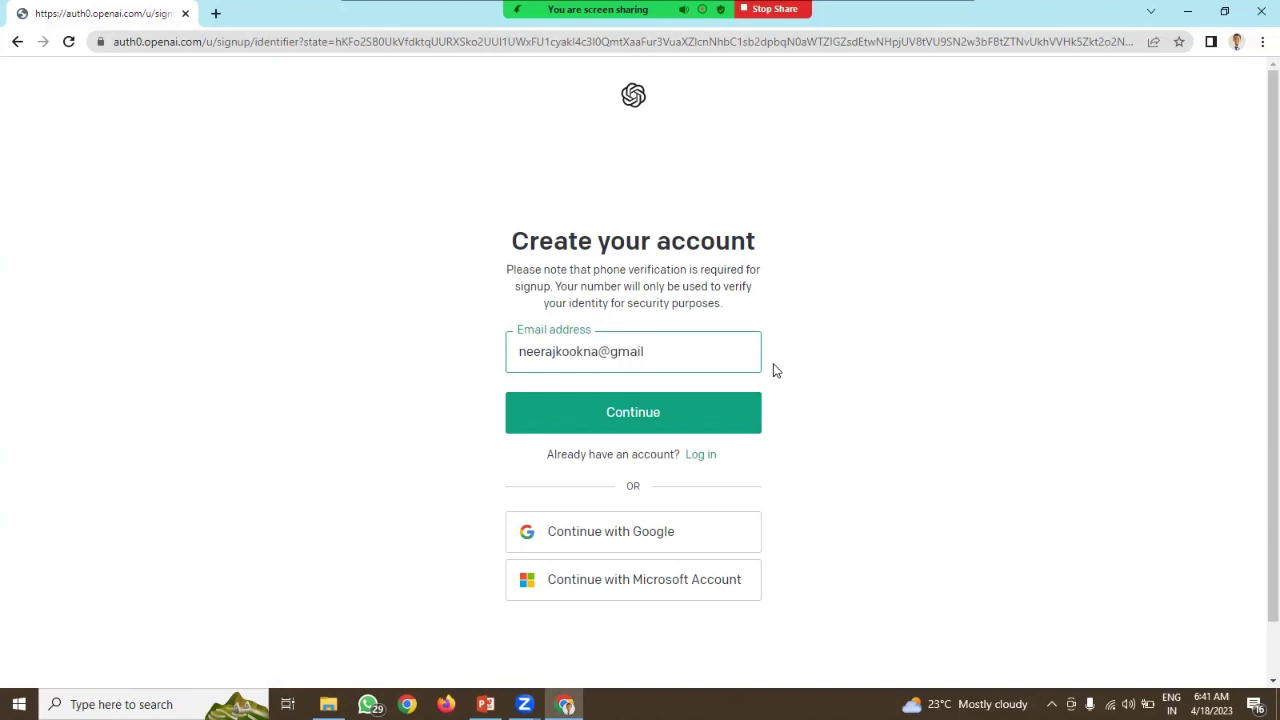
click(658, 418)
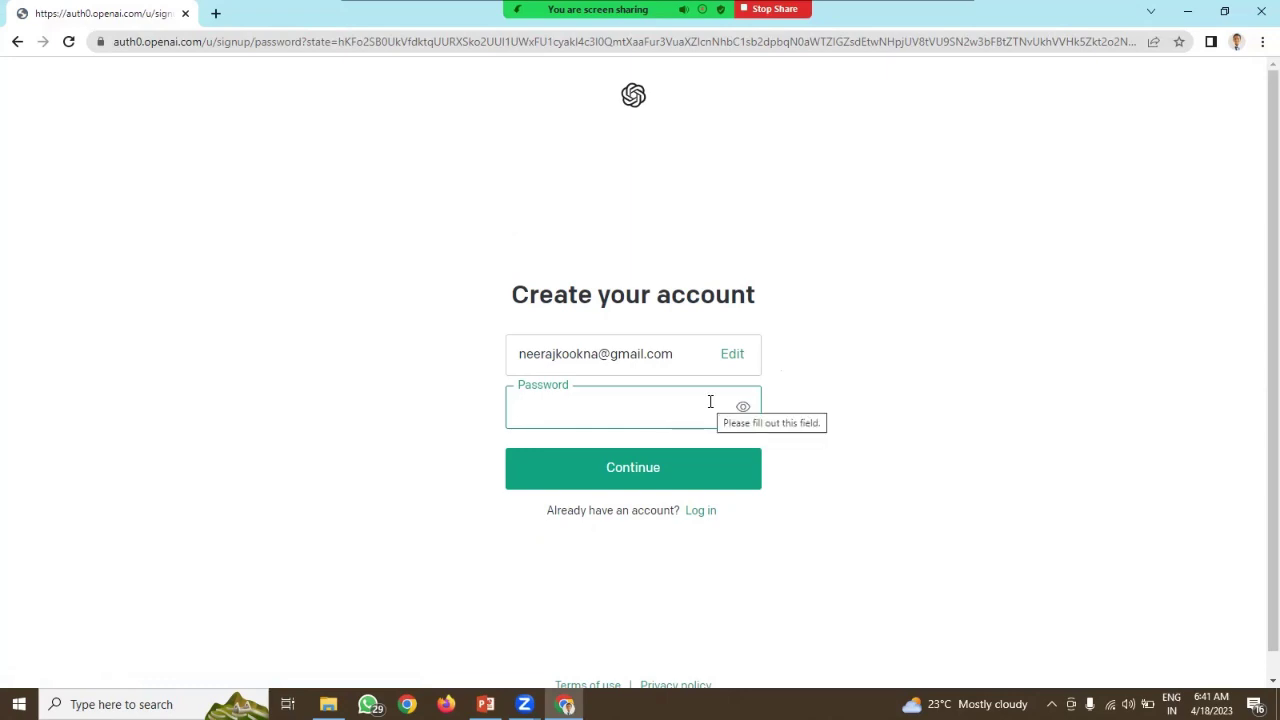
text(•••••)
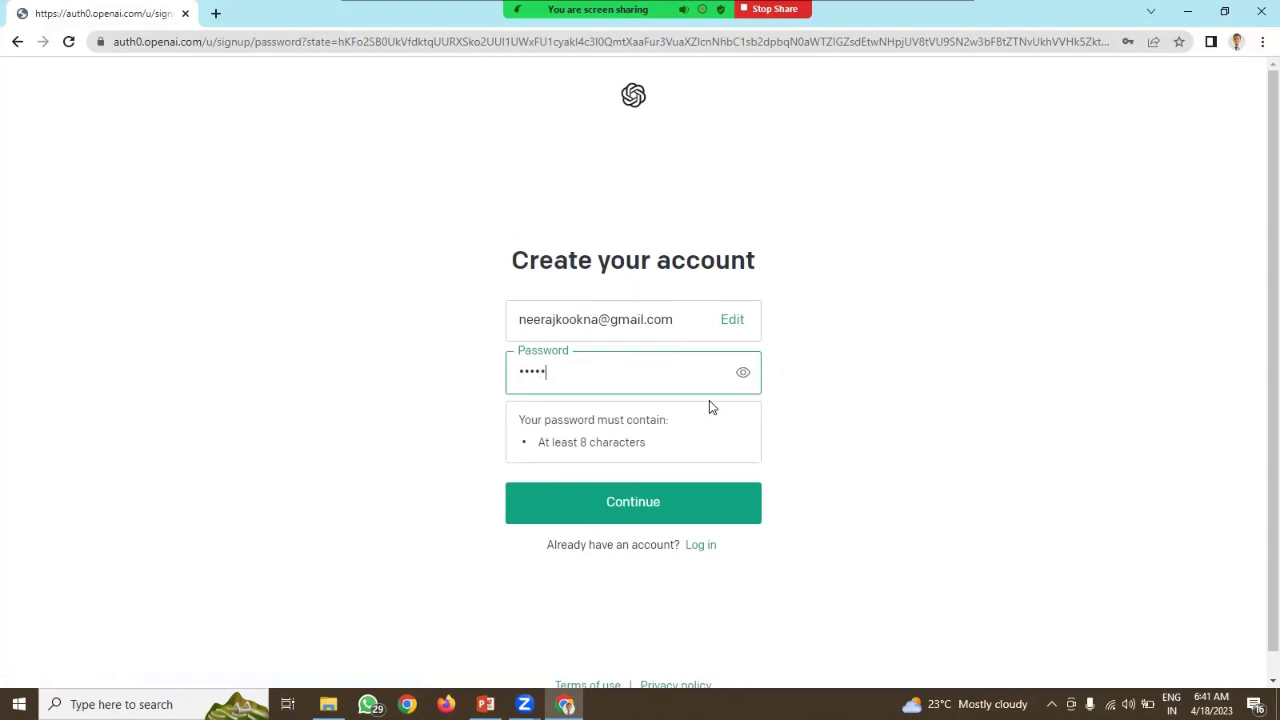
text(••••••)
Submit the password, then open OpenAI's 'Verify your email' message in Gmail.
click(661, 505)
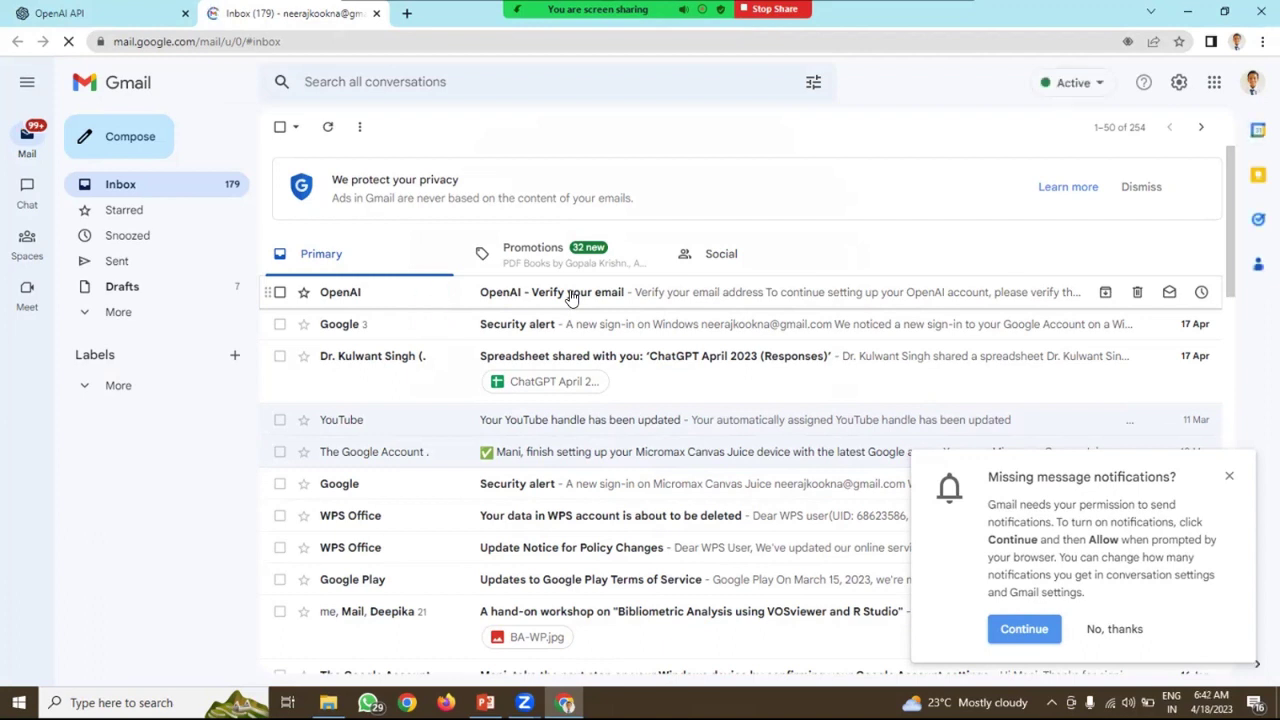
click(570, 296)
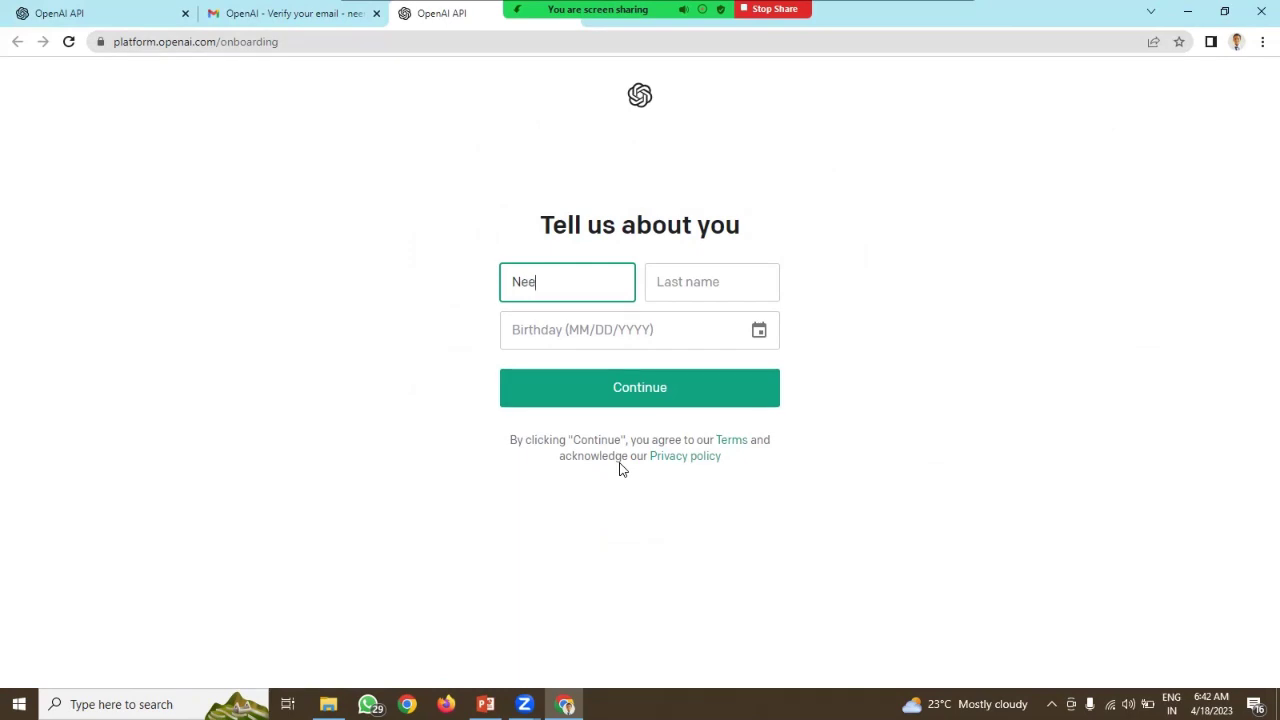
Fill in the user's first and last name on the 'Tell us about you' form.
text(j)
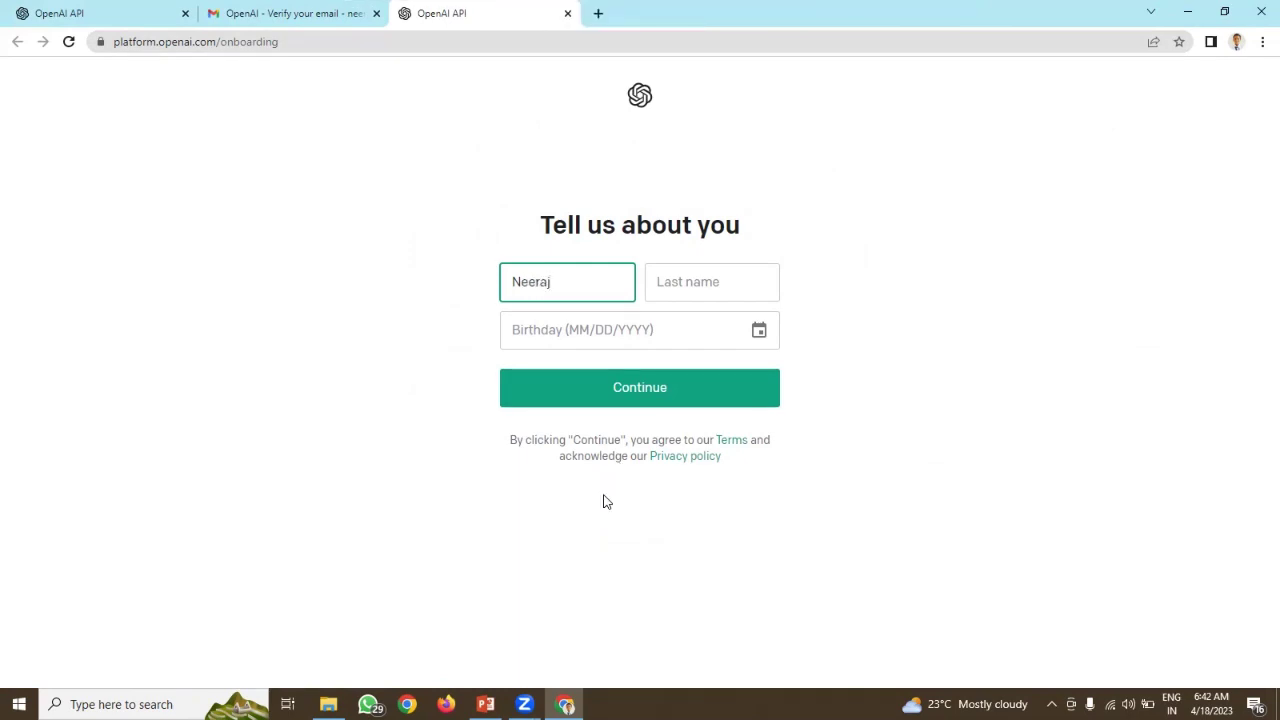
click(697, 291)
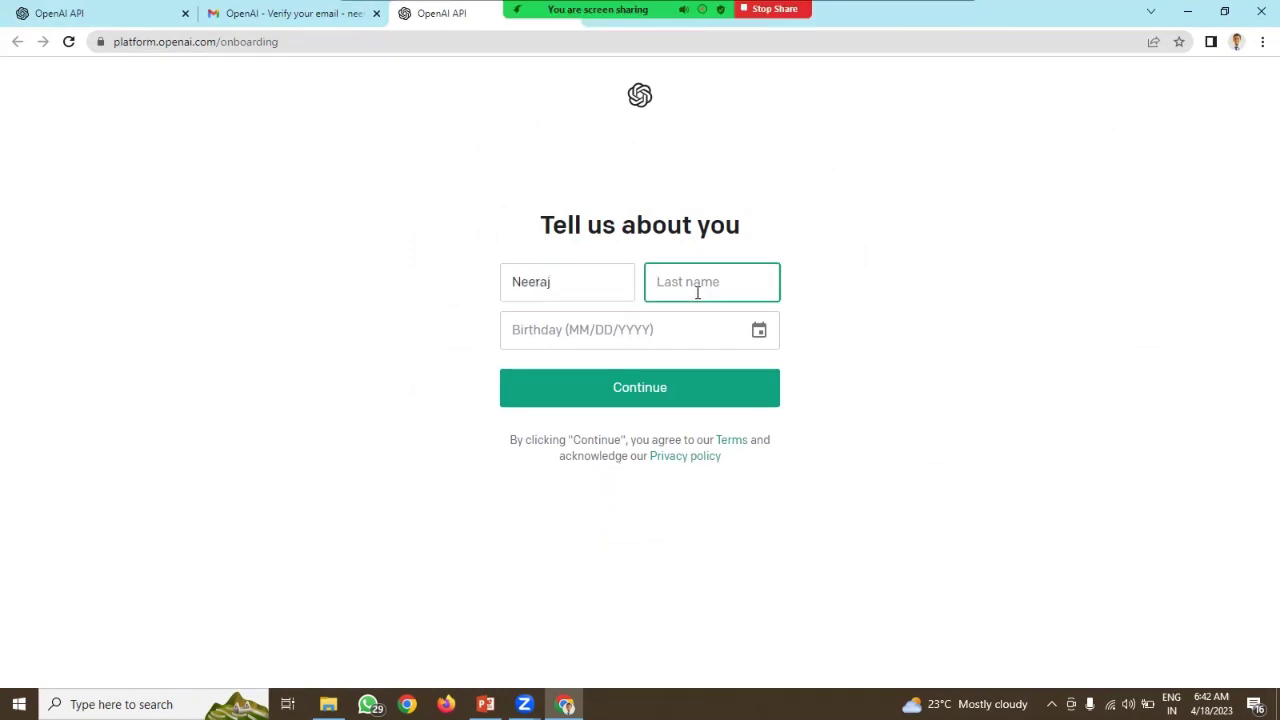
text(Kumar)
Set the birthday to 1 January 1983 and submit the personal details.
click(759, 331)
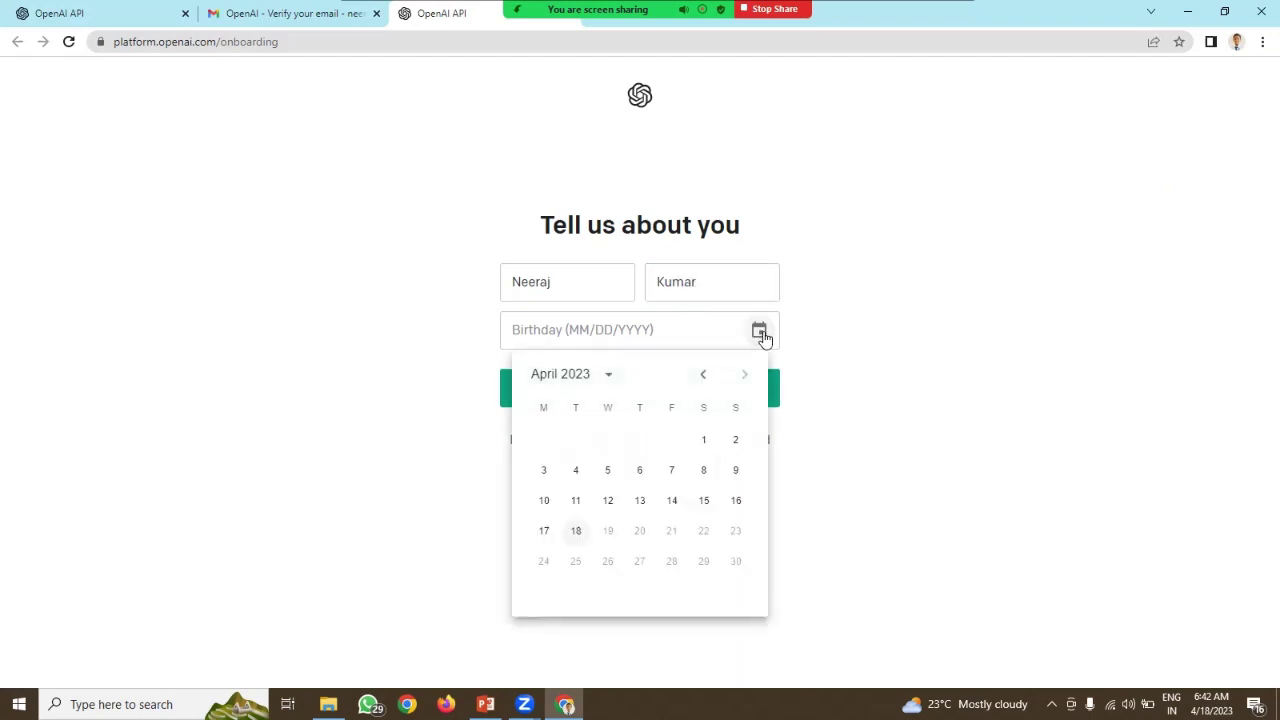
click(589, 377)
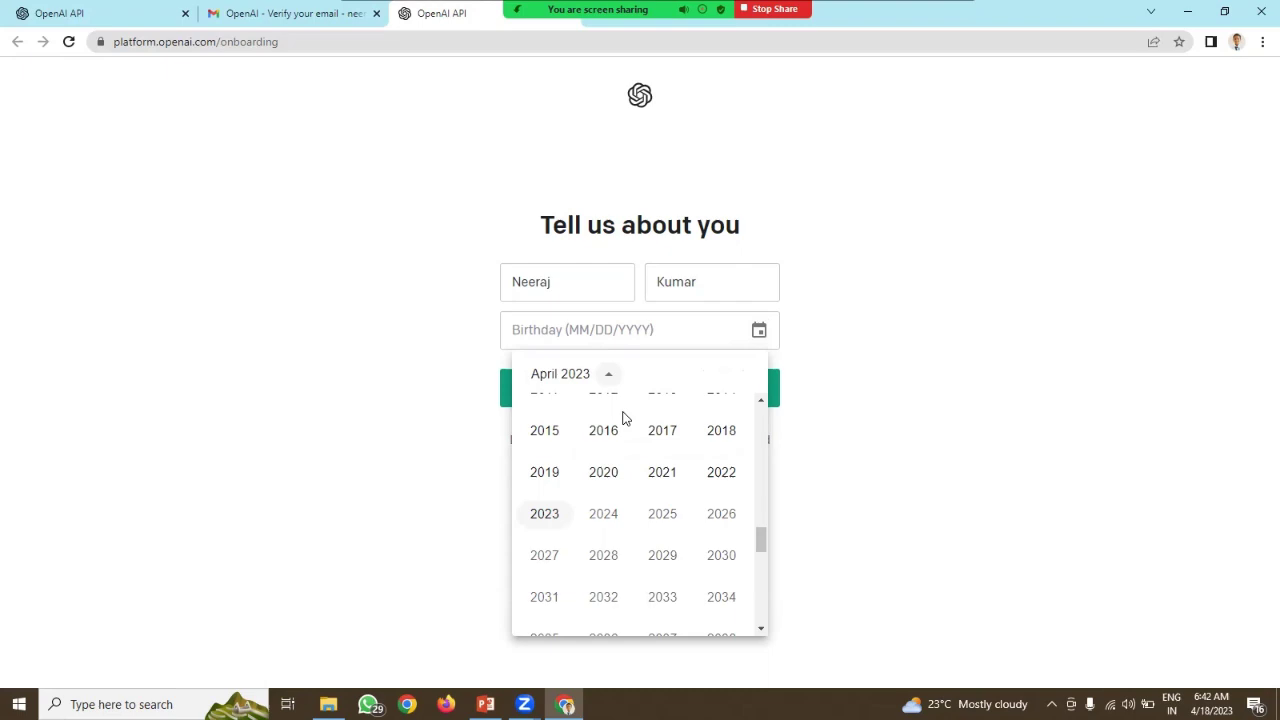
scroll(762, 441, up, 4)
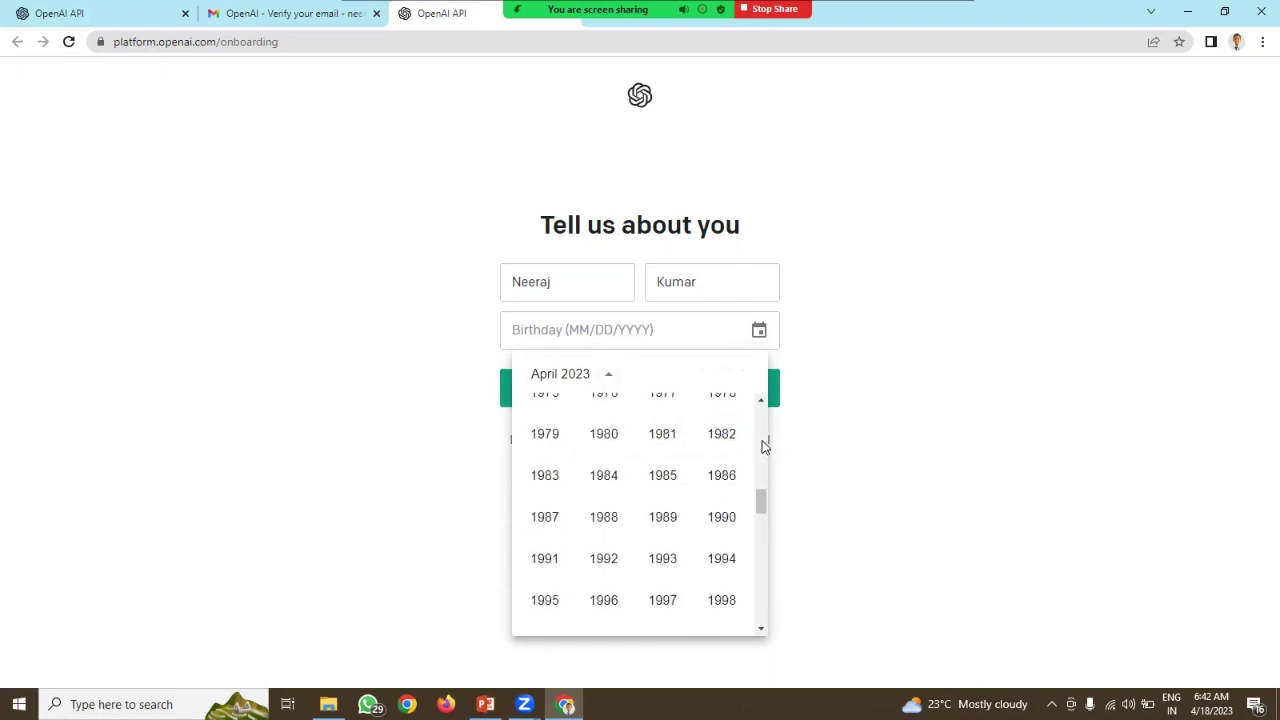
scroll(762, 440, up, 1)
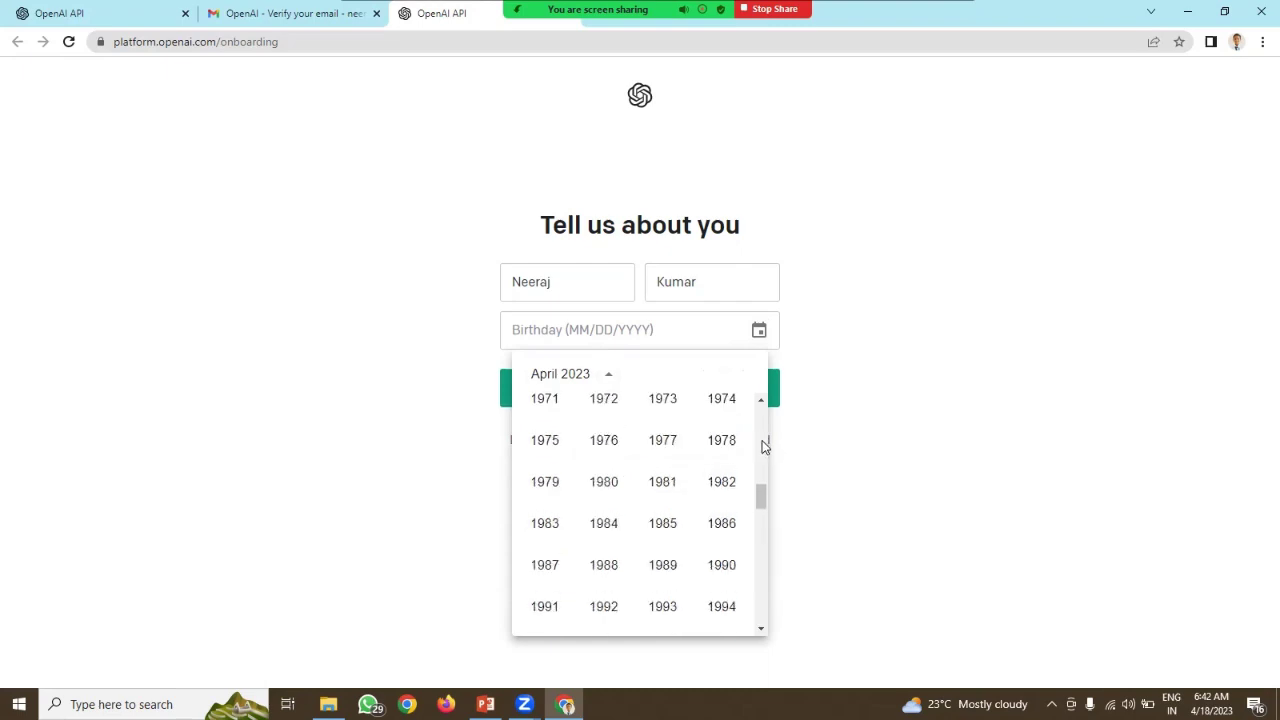
click(545, 524)
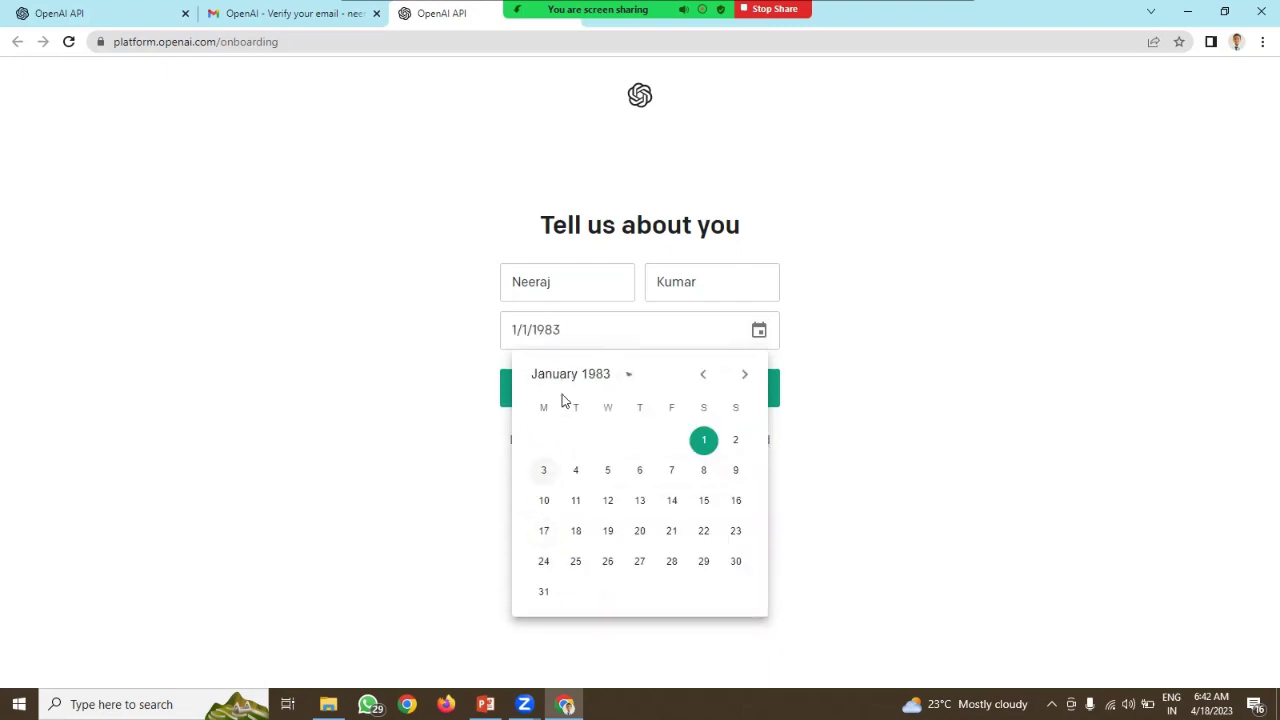
click(705, 441)
click(646, 387)
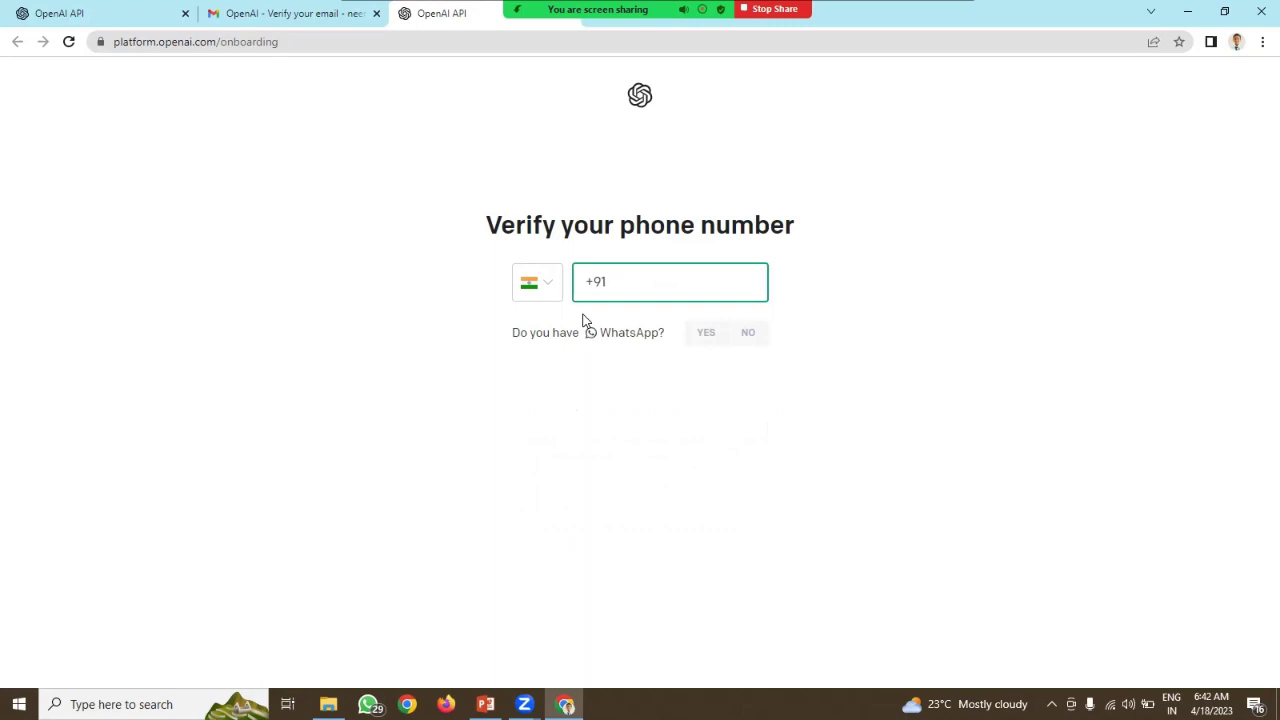
Enter the user's phone number and verify it with the code sent via WhatsApp.
click(712, 338)
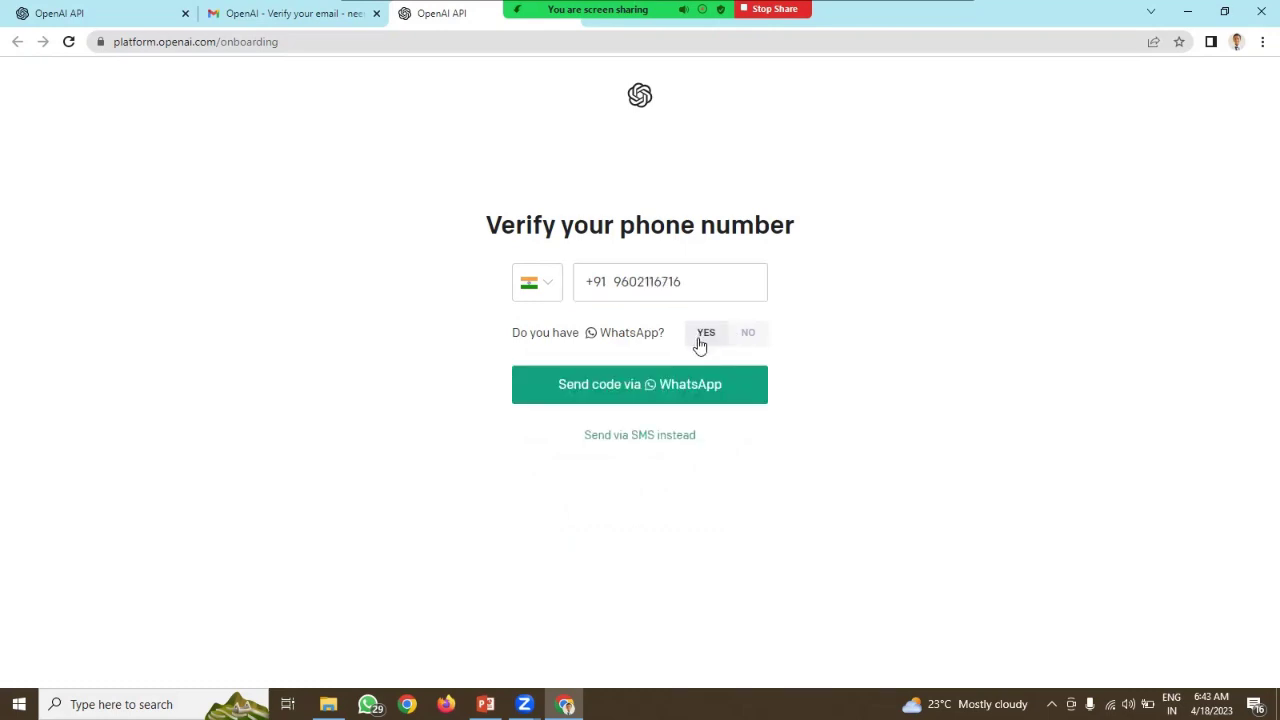
click(675, 384)
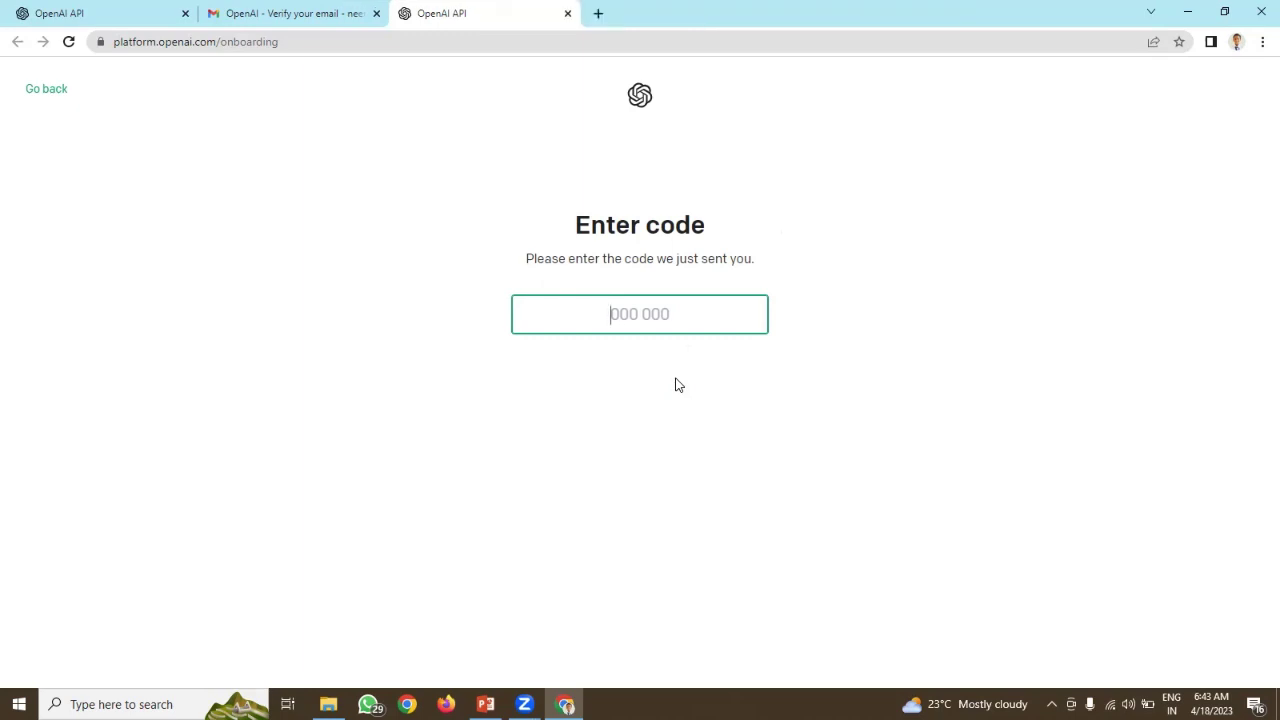
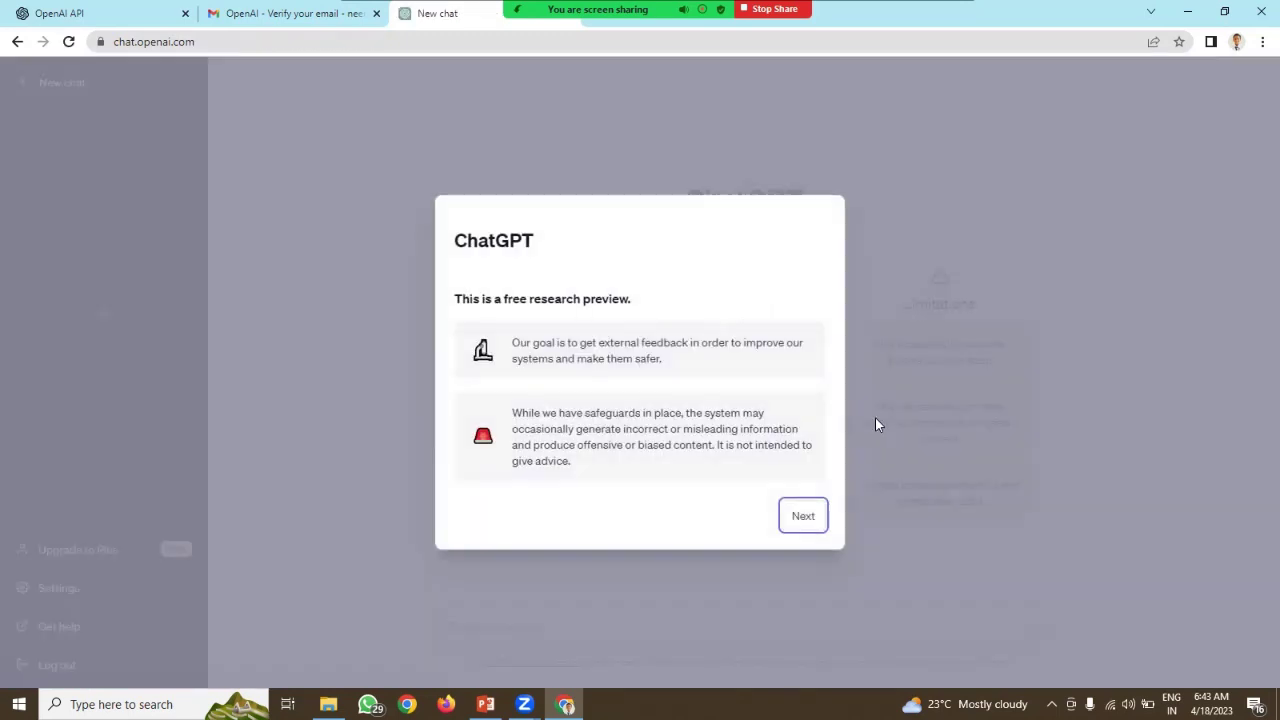
Dismiss the research preview and data collection notices to reach the chat page.
click(793, 537)
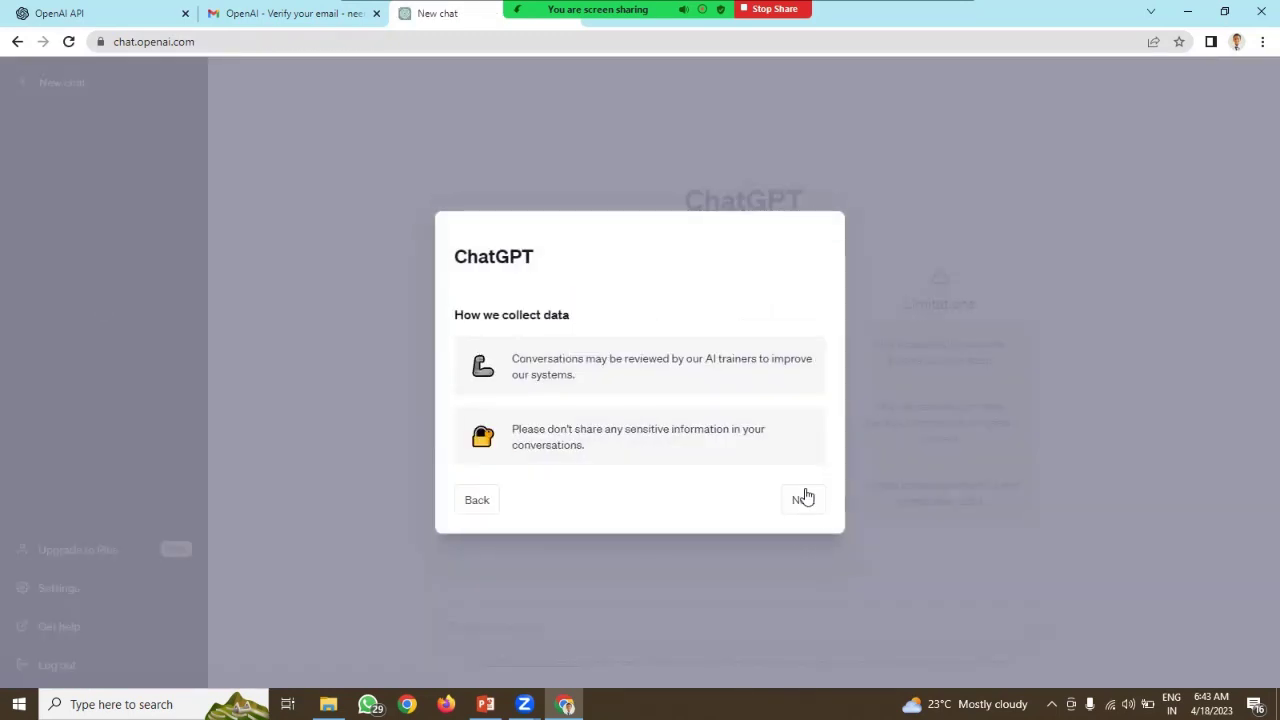
click(805, 499)
click(804, 500)
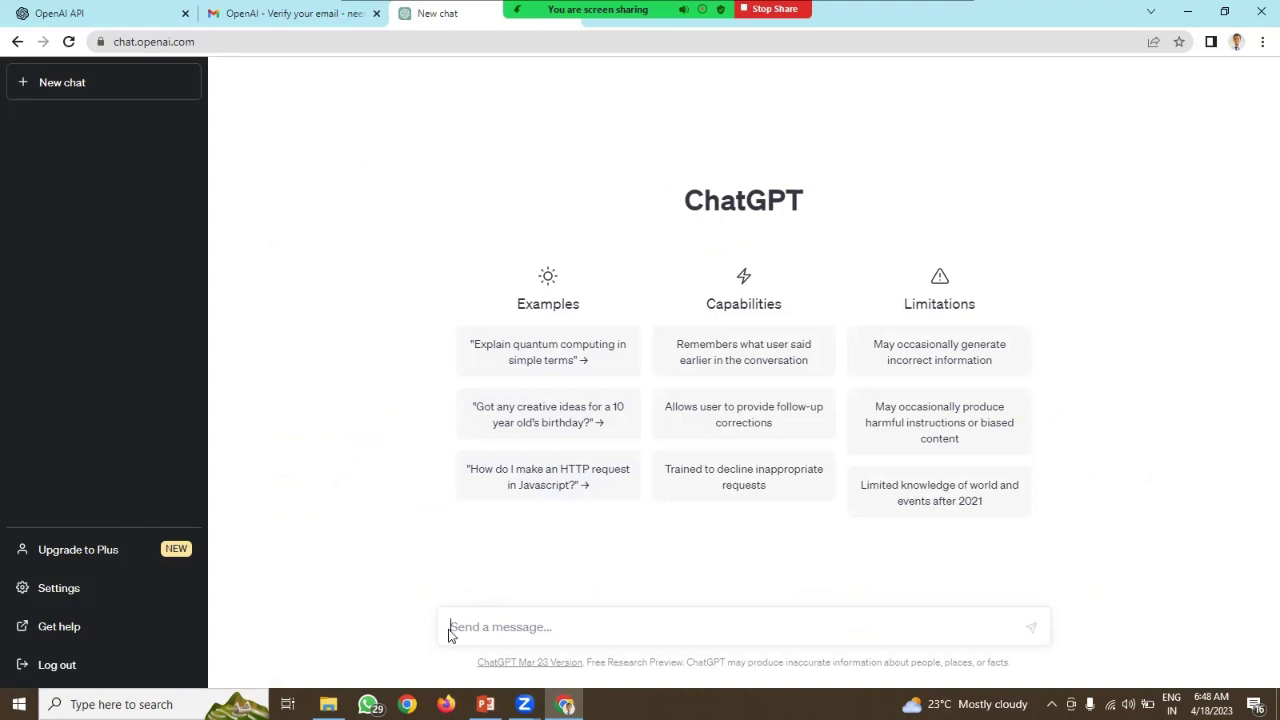
Type 'hi, please give some importance of welding of light weight alloys' in the message box.
drag(448, 636, 524, 630)
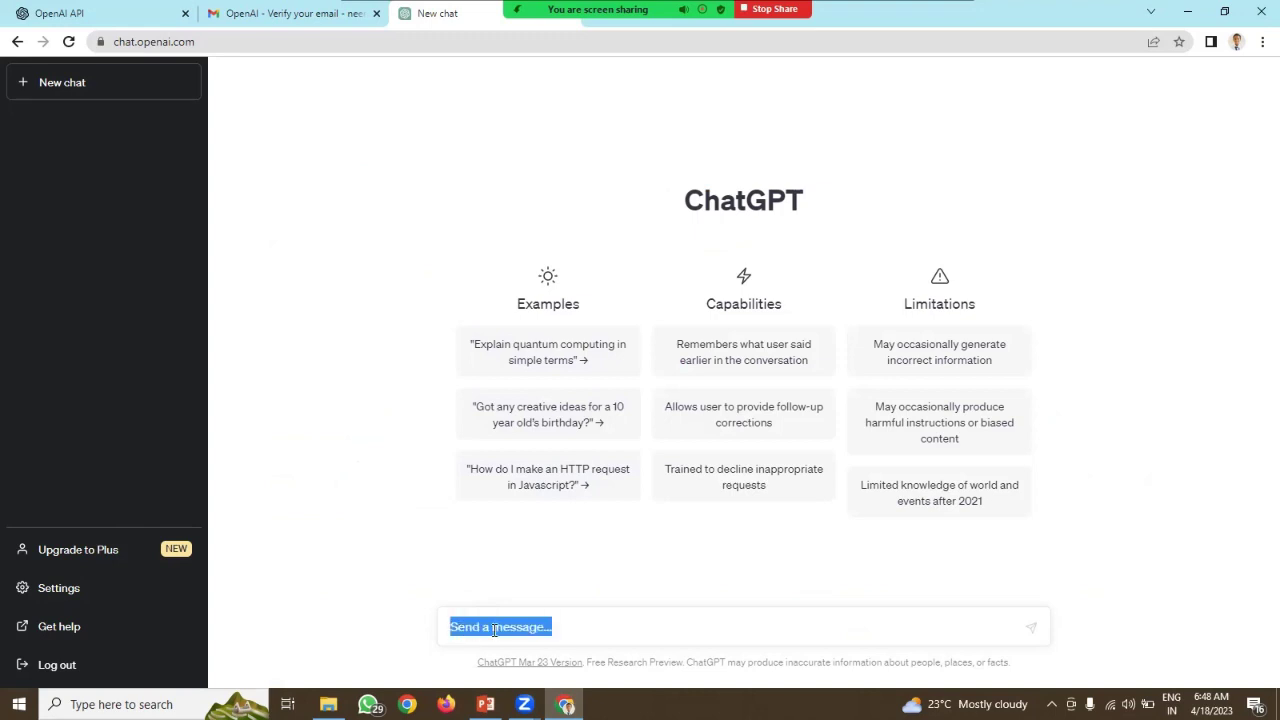
click(555, 632)
text(hi)
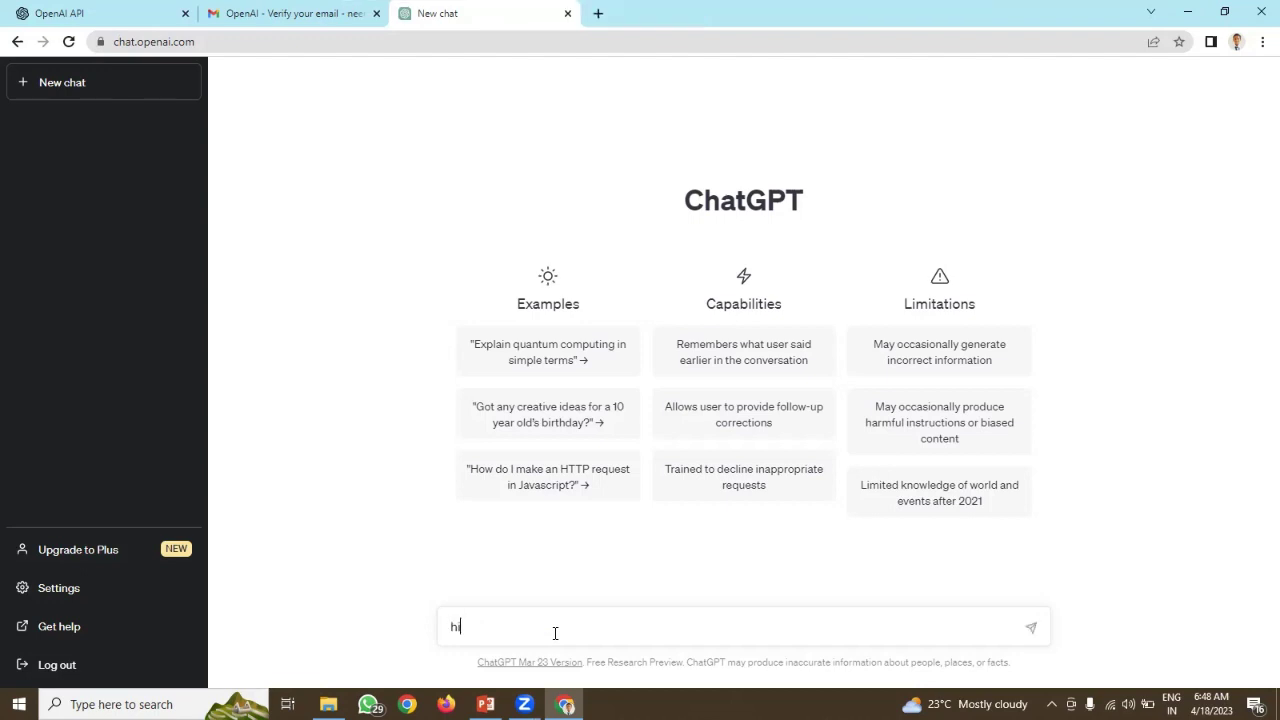
text(, please give some importance of)
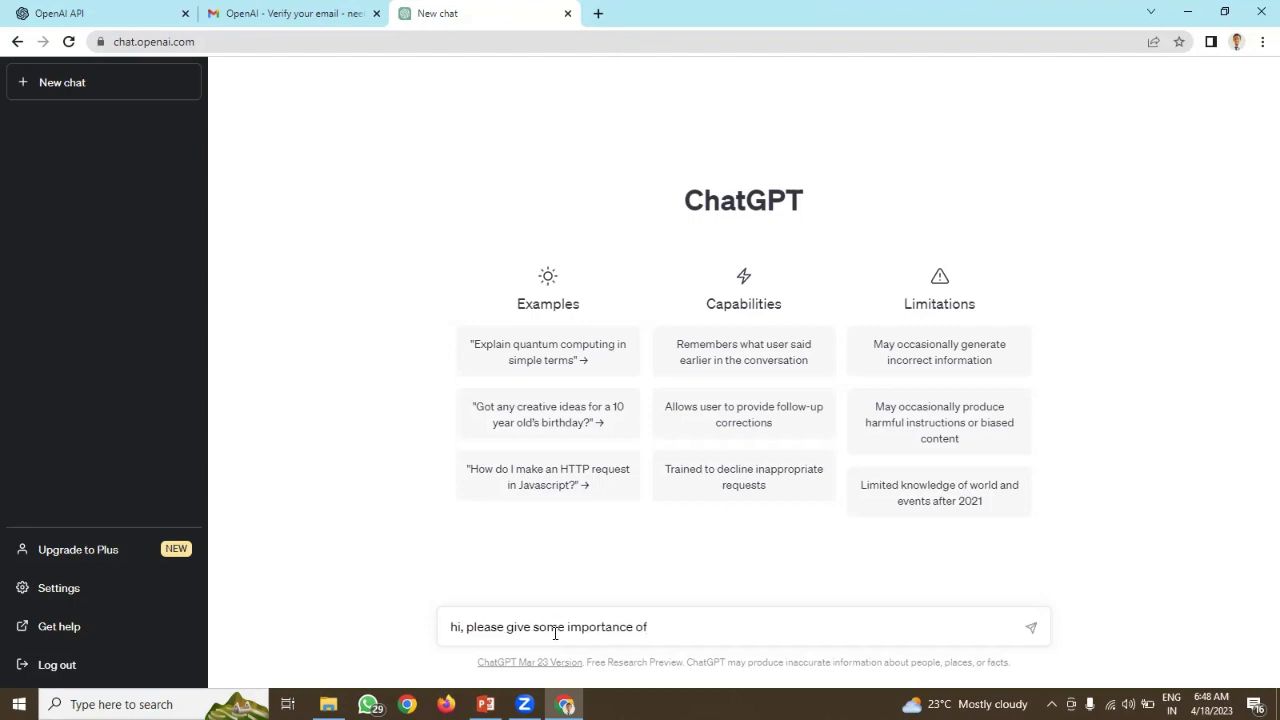
text( welding of light weight alloys)
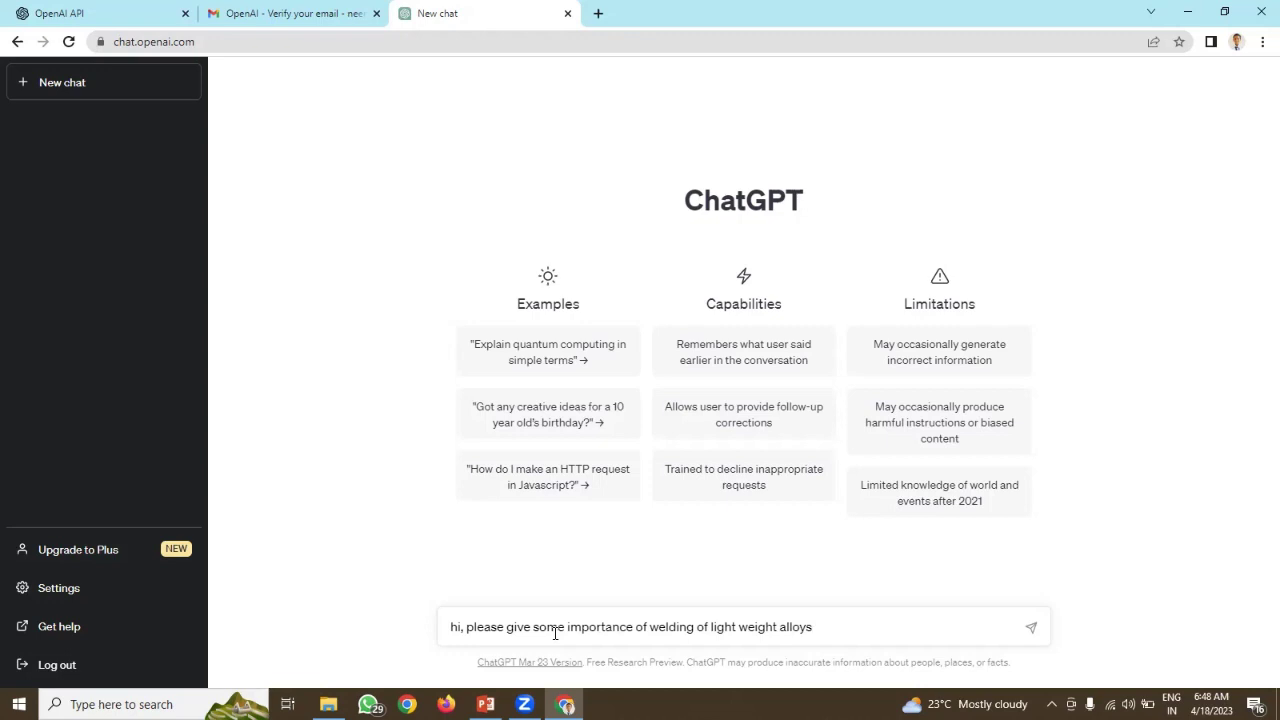
Send the light-alloy welding question and regenerate ChatGPT's answer.
click(1031, 628)
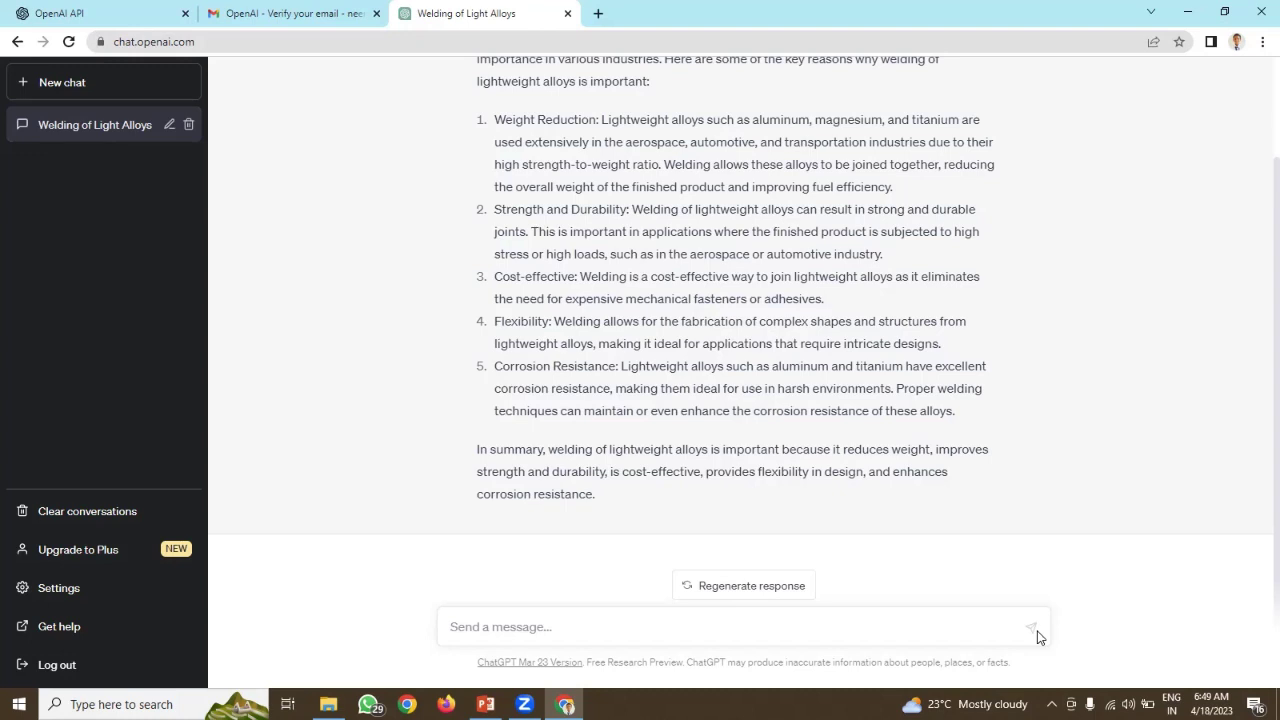
click(747, 587)
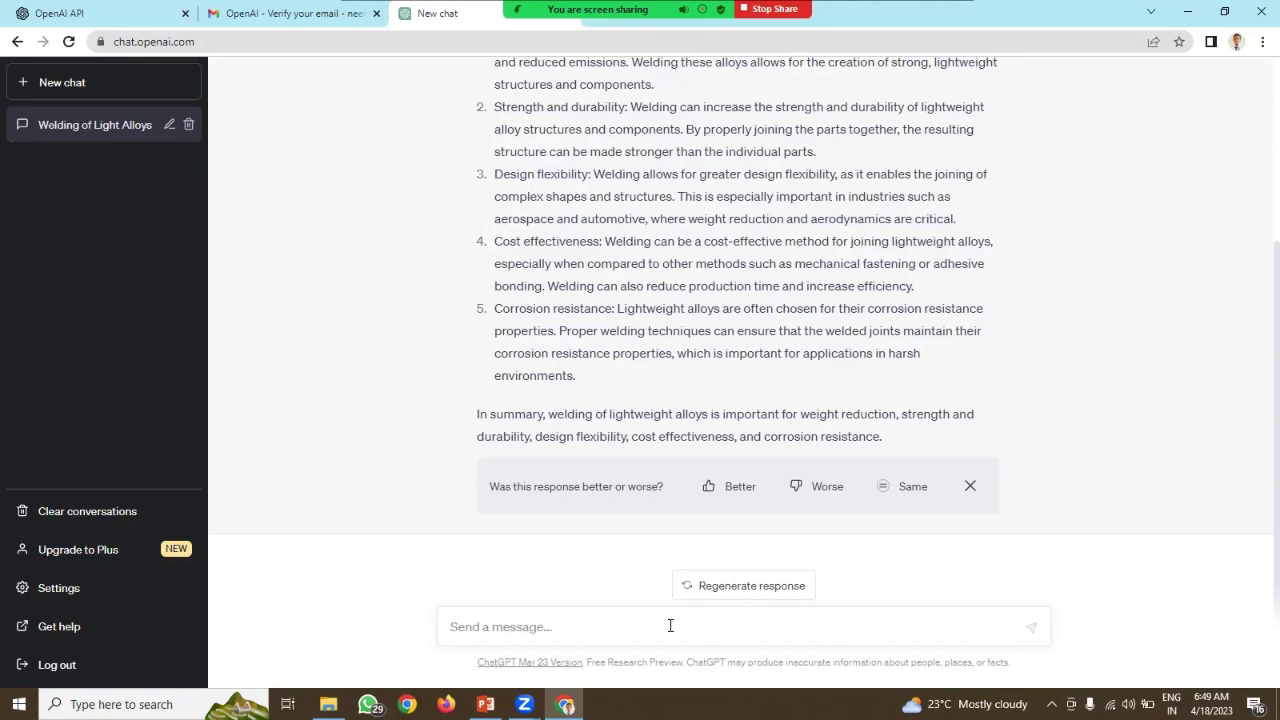
Send the follow-up 'I am looking for welding of magnesium alloys', correcting a typo first.
click(670, 626)
text(I am looking for wle)
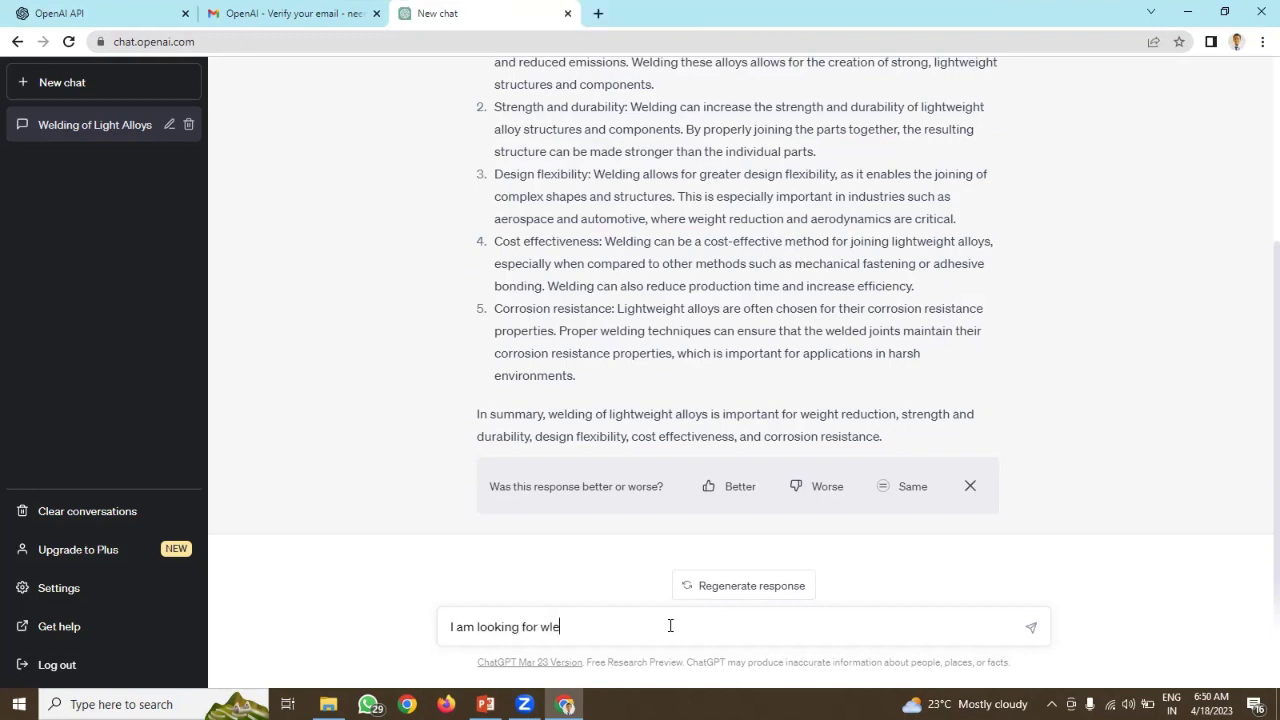
key(BackSpace)
key(BackSpace)
text(elding of magnesium alloys)
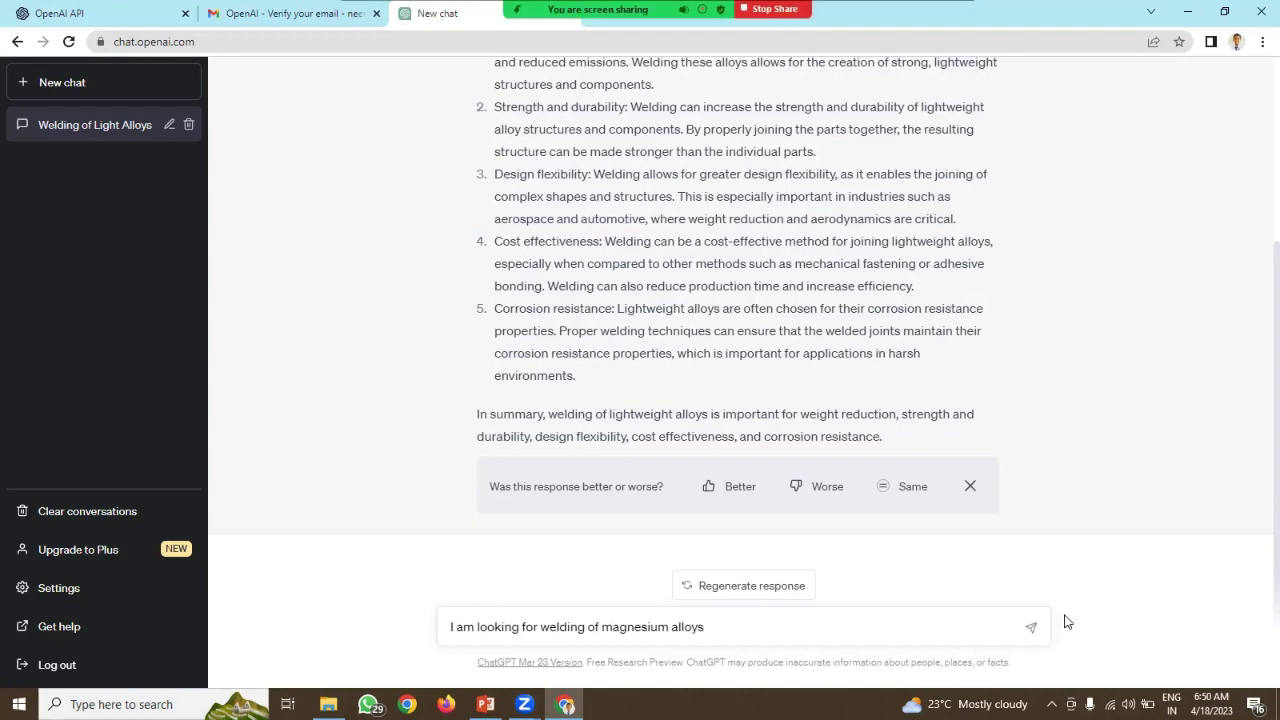
click(1033, 631)
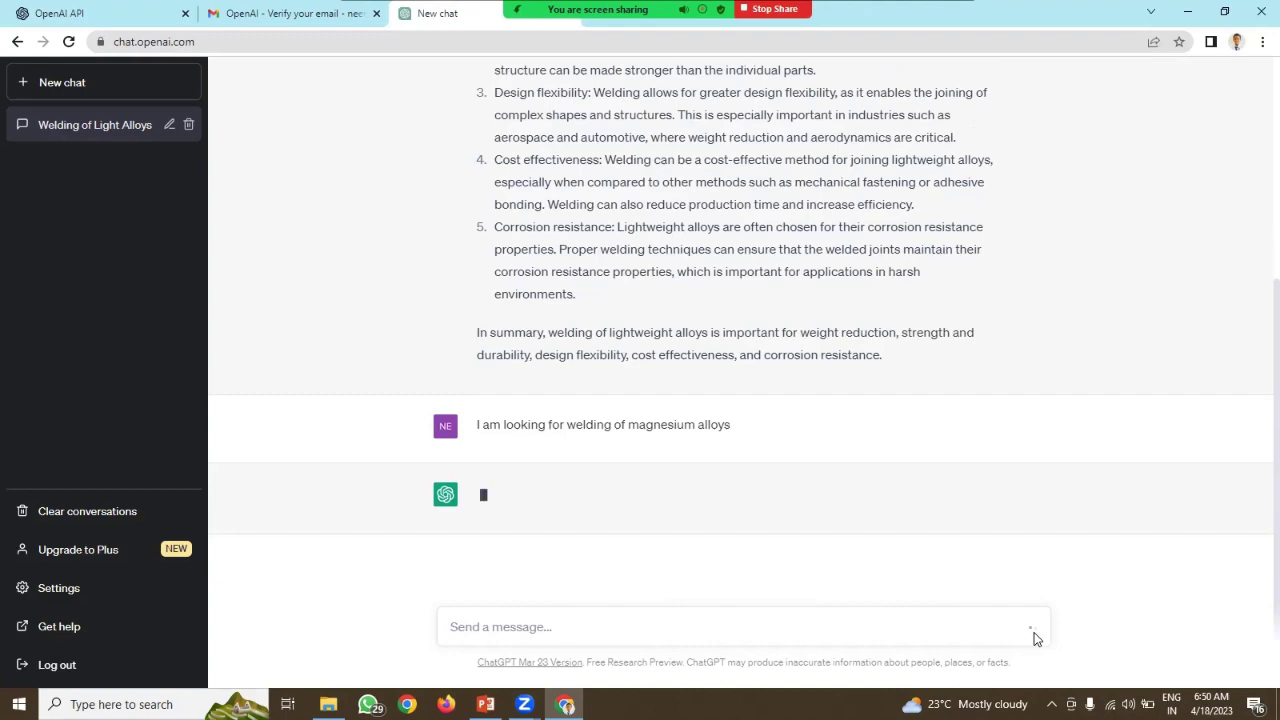